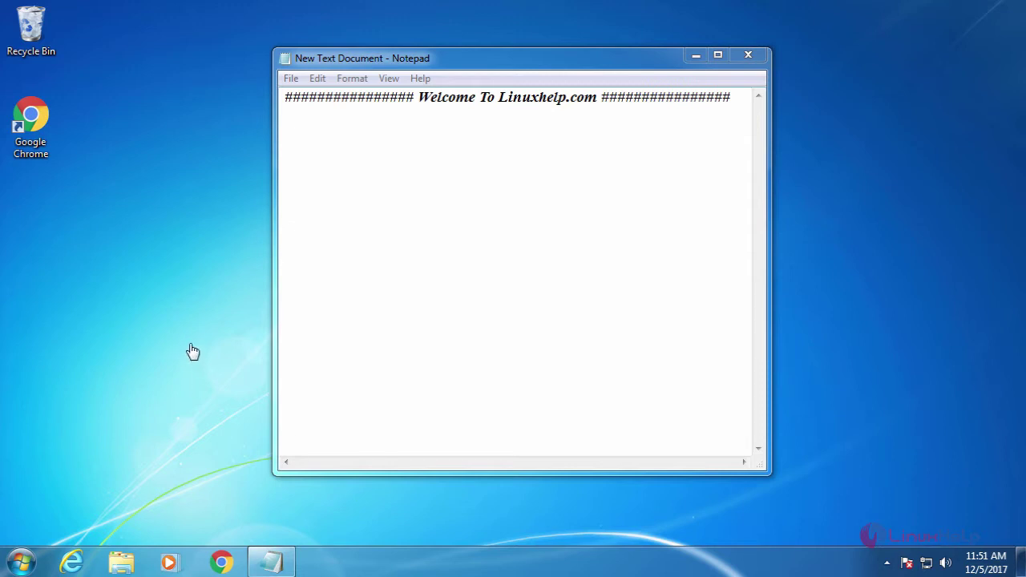
Search Chrome for 'squid', download squid.msi from squid.diladele.com, and show the Downloads list.
{"action": "double_click", "coordinate": [31, 129]}
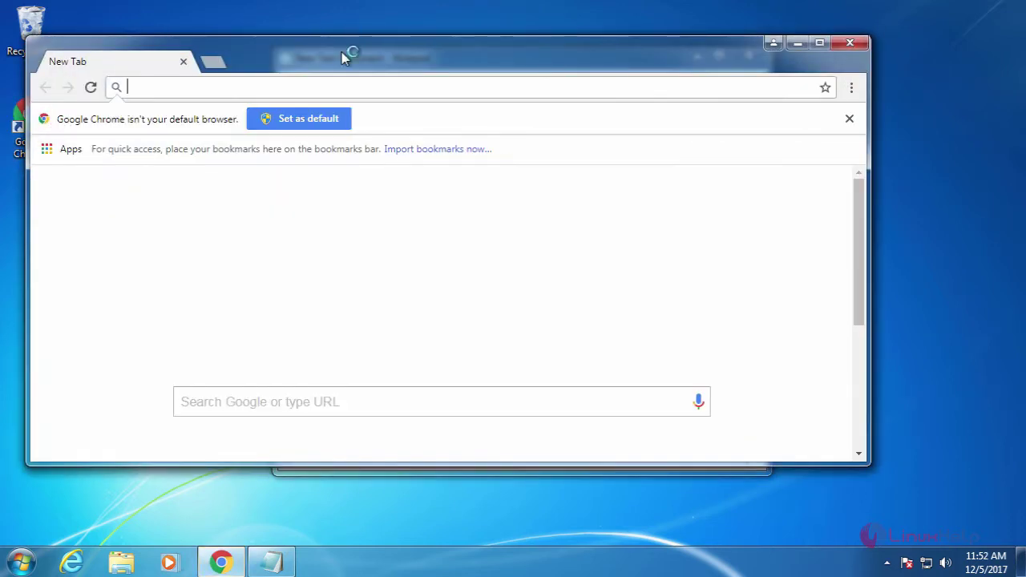
{"action": "double_click", "coordinate": [345, 52]}
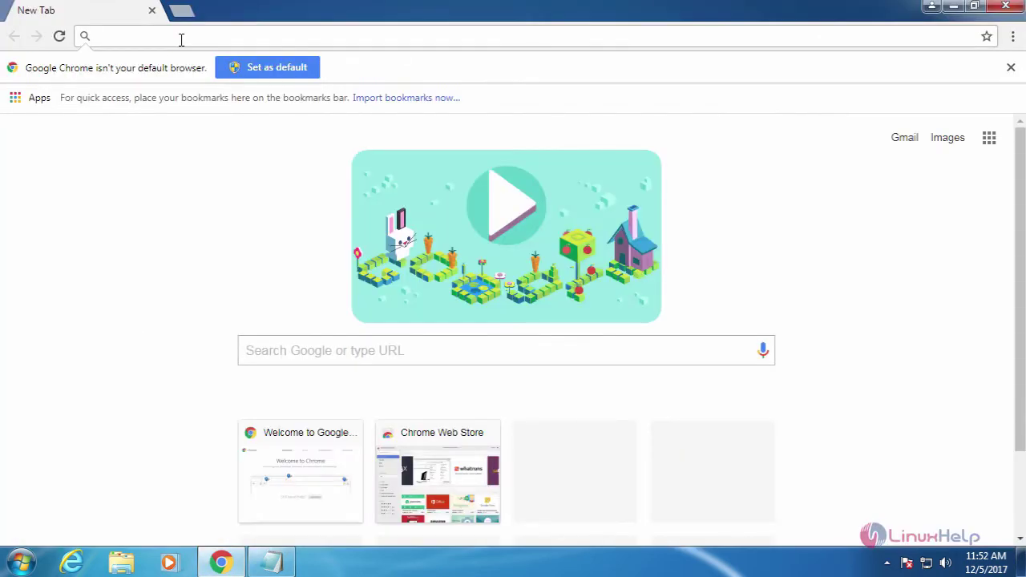
{"action": "type", "text": "squid for windows"}
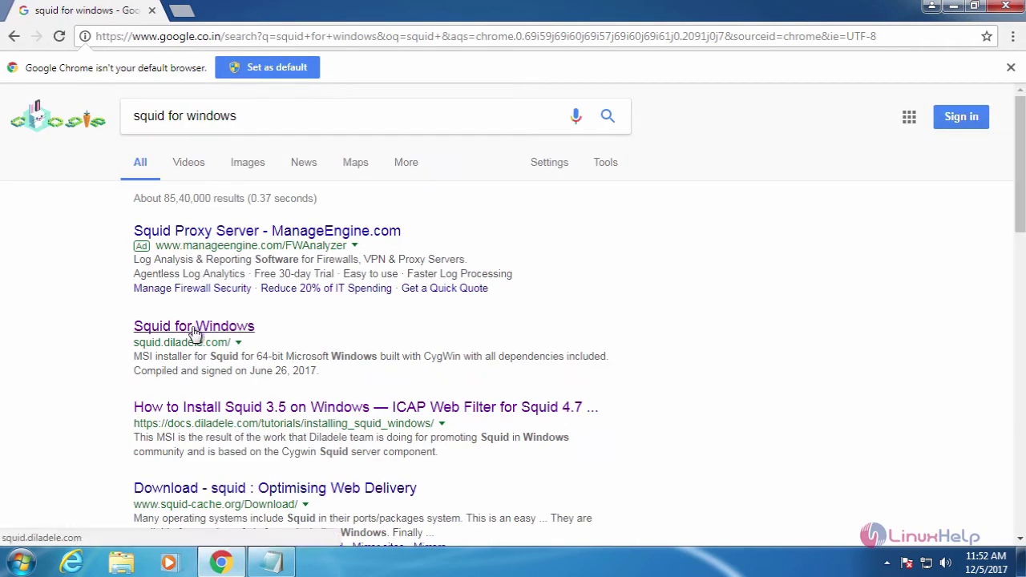
{"action": "left_click", "coordinate": [195, 330]}
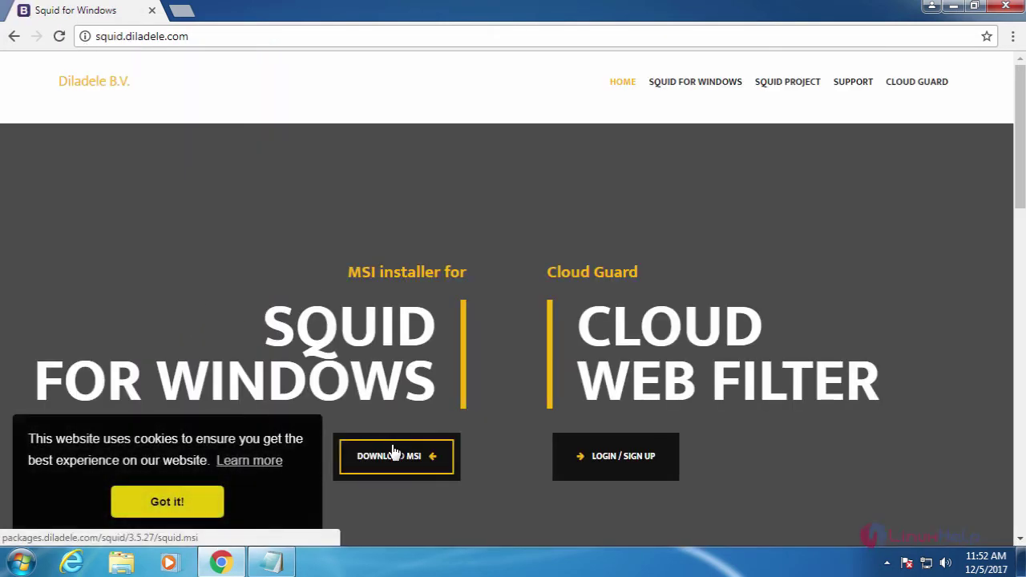
{"action": "left_click", "coordinate": [403, 465]}
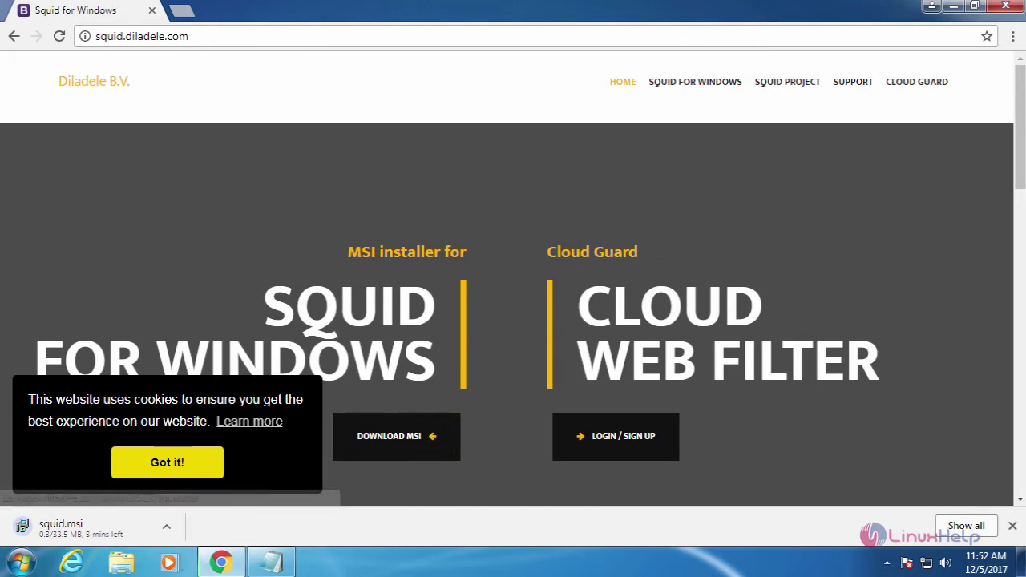
{"action": "key", "text": "ctrl+j"}
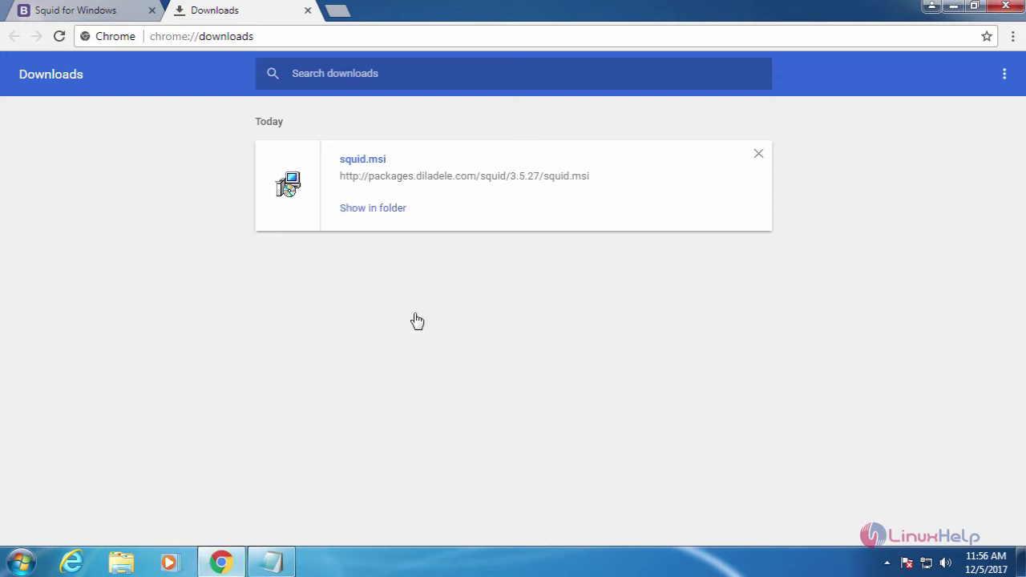
Locate squid.msi in the Downloads folder and run it, accepting the security warning.
{"action": "left_click", "coordinate": [373, 210]}
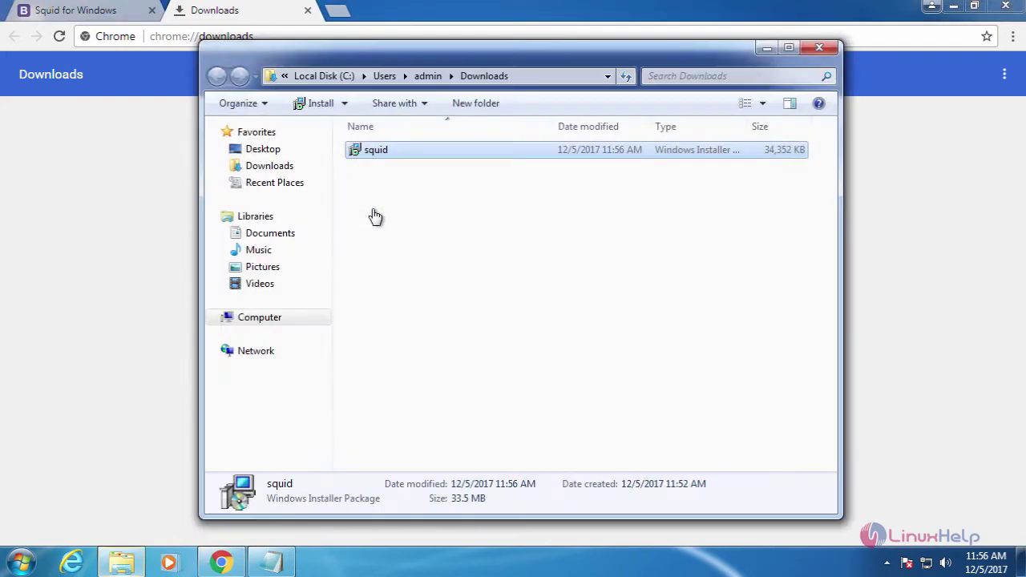
{"action": "left_click", "coordinate": [880, 25]}
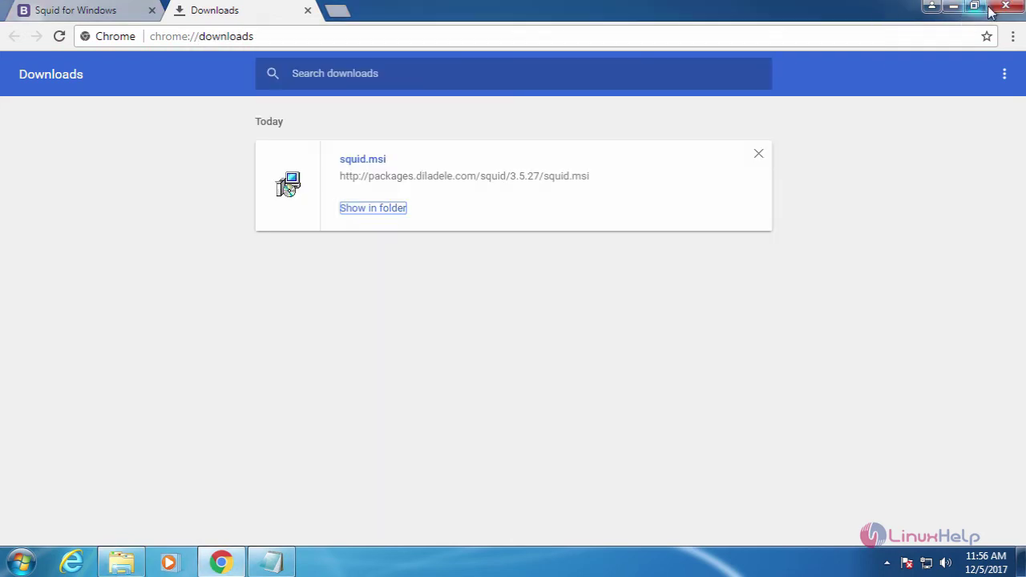
{"action": "left_click", "coordinate": [953, 6]}
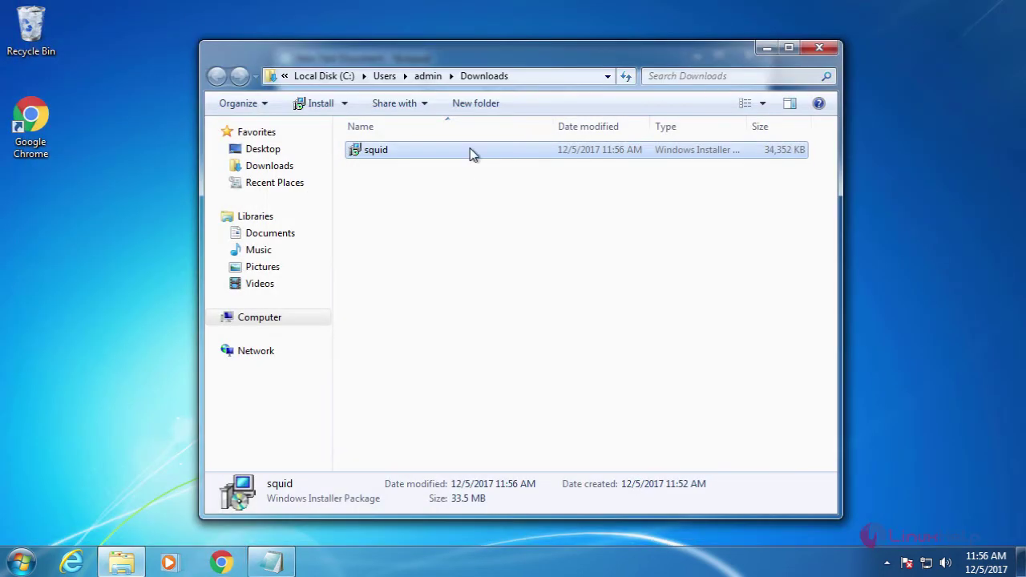
{"action": "left_click", "coordinate": [469, 154]}
{"action": "left_click", "coordinate": [438, 156]}
{"action": "key", "text": "Return"}
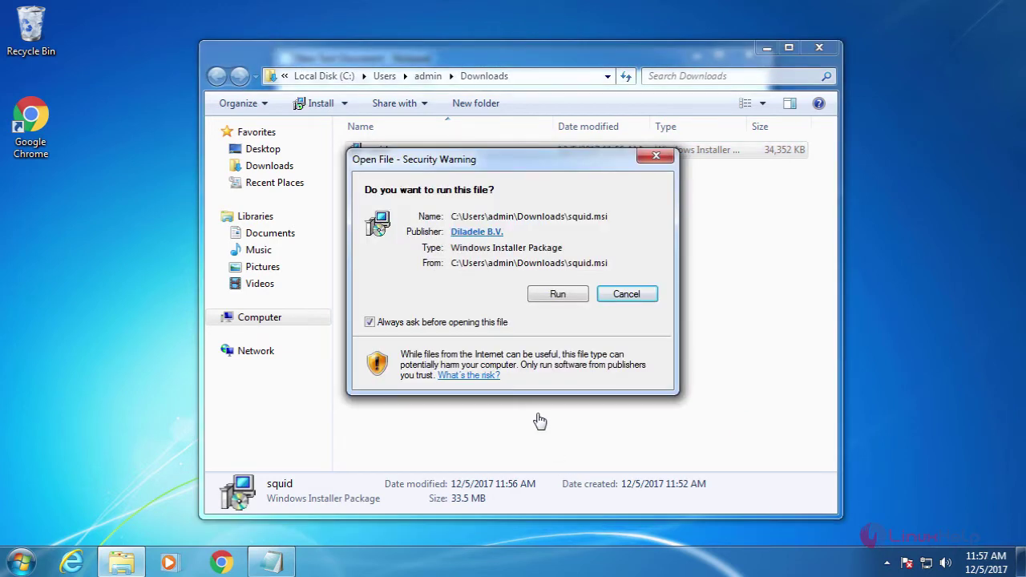
{"action": "left_click", "coordinate": [558, 294]}
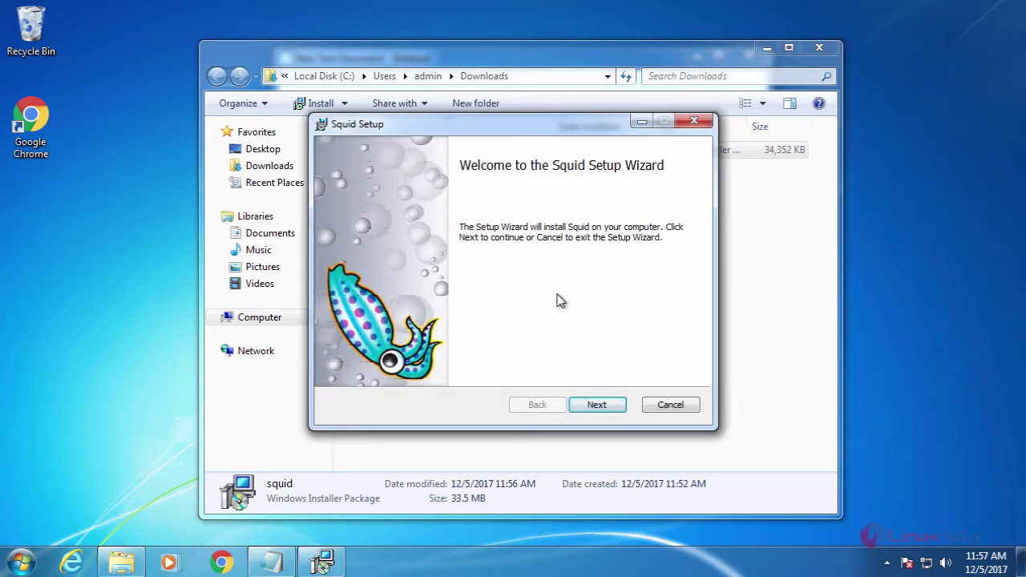
Accept the license, keep C:\Squid\ as destination, install Squid, and finish the wizard.
{"action": "left_click", "coordinate": [614, 409]}
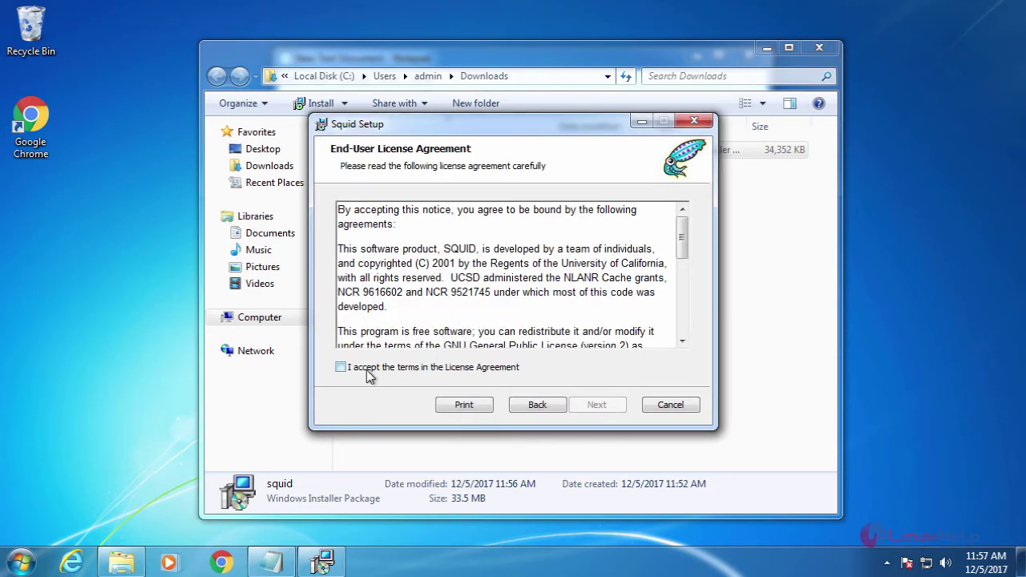
{"action": "left_click", "coordinate": [340, 368]}
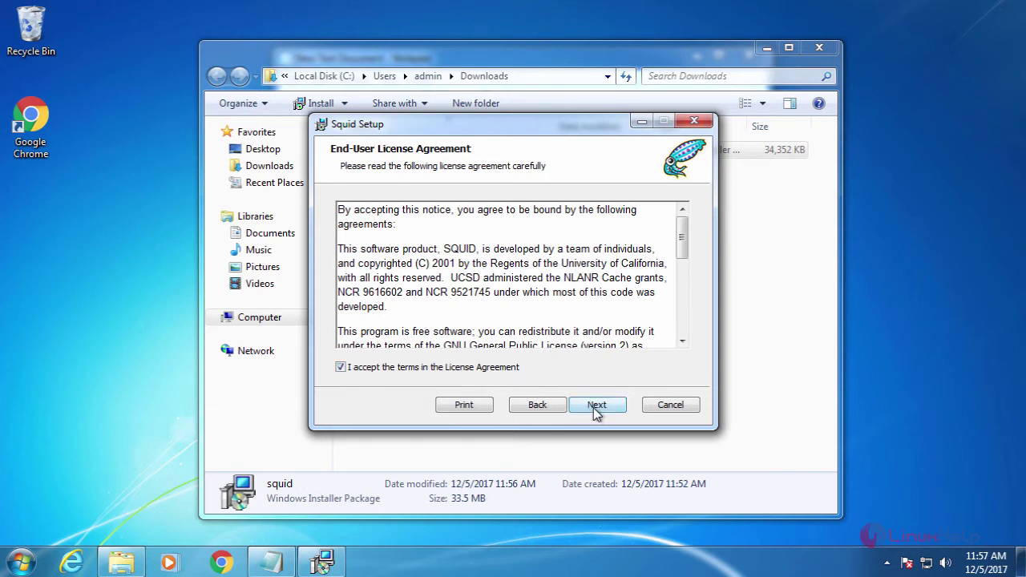
{"action": "left_click", "coordinate": [595, 405]}
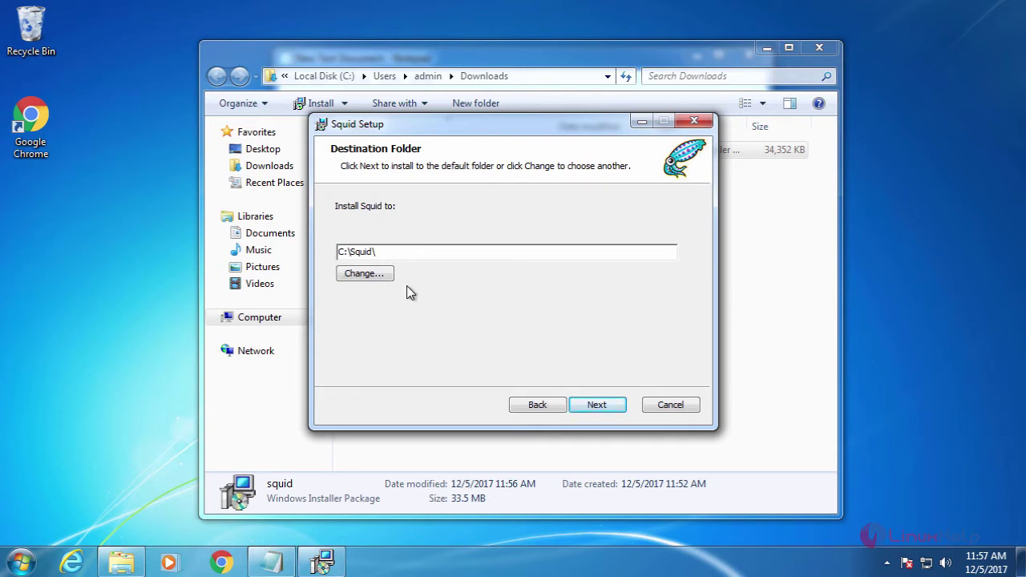
{"action": "left_click", "coordinate": [596, 408]}
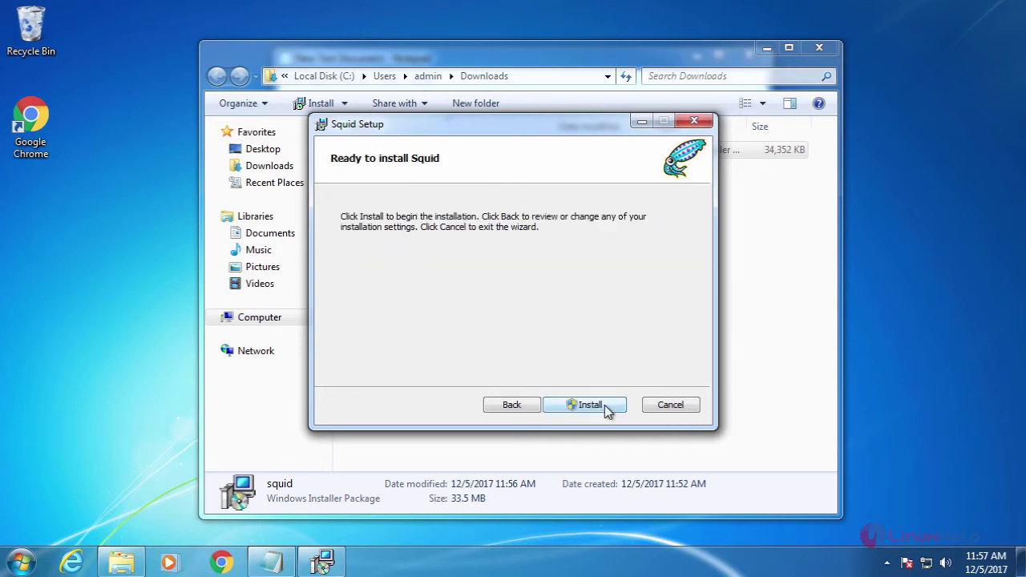
{"action": "left_click", "coordinate": [586, 405]}
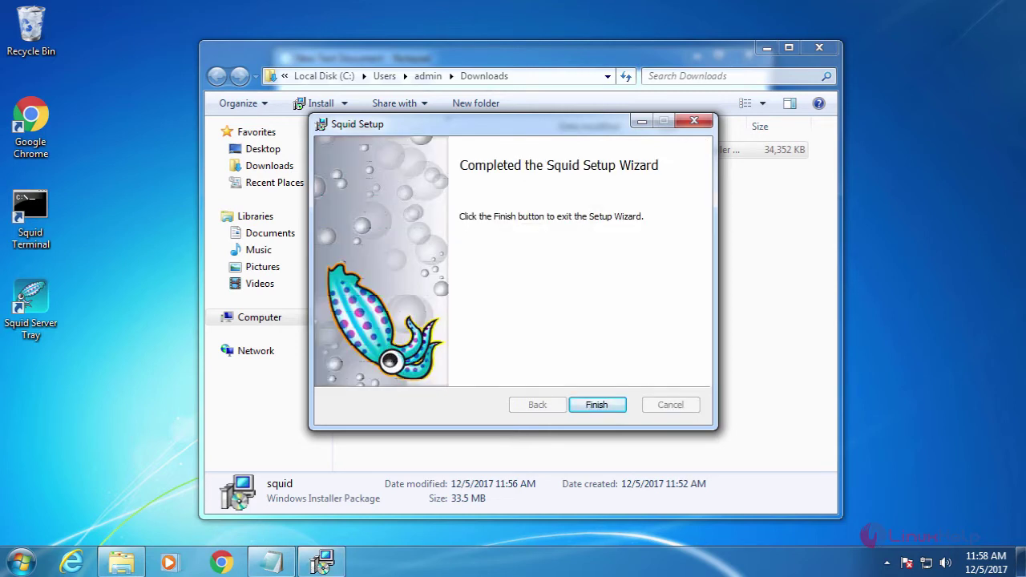
{"action": "left_click", "coordinate": [44, 309]}
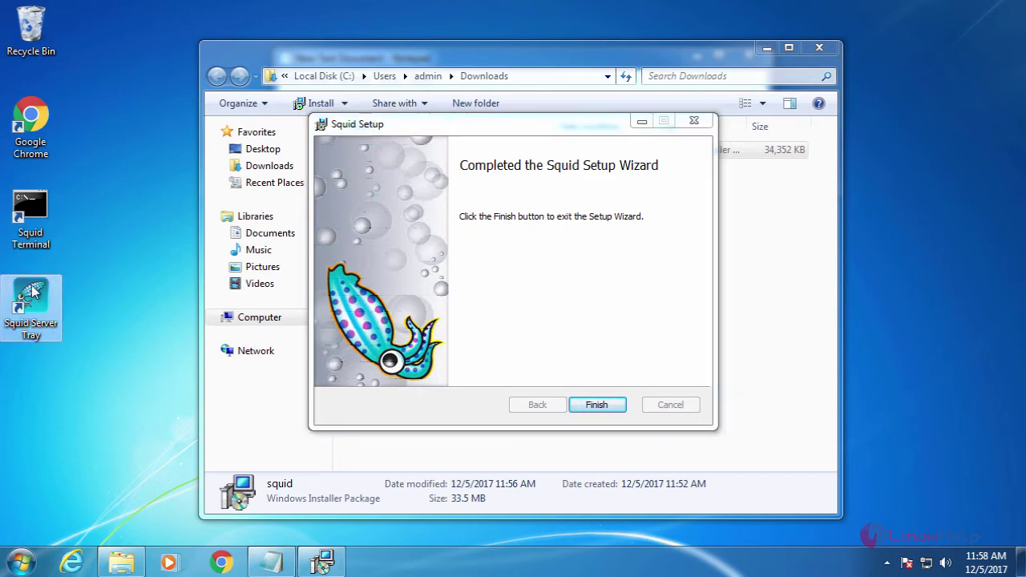
{"action": "left_click", "coordinate": [27, 232]}
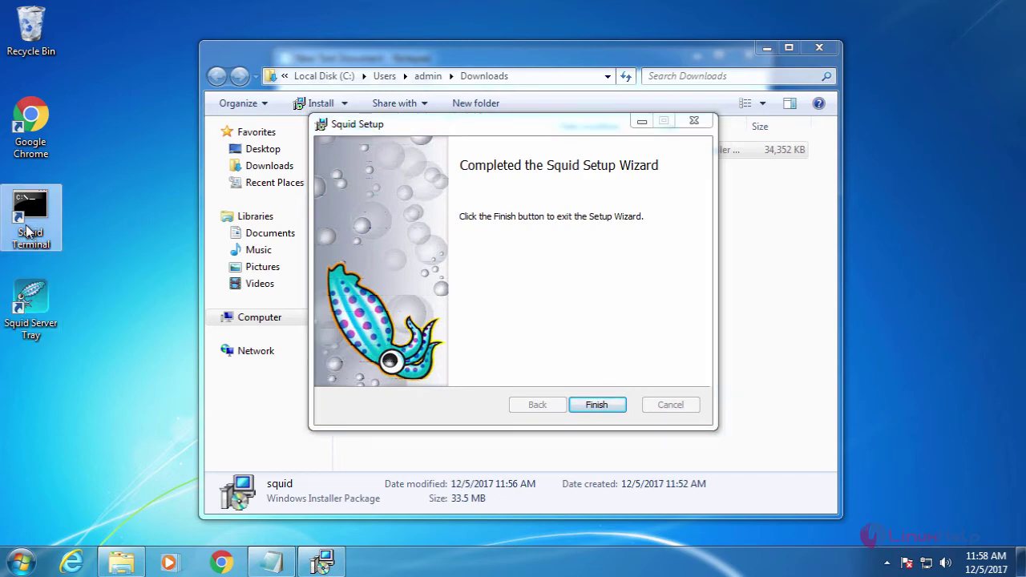
{"action": "left_click", "coordinate": [593, 406]}
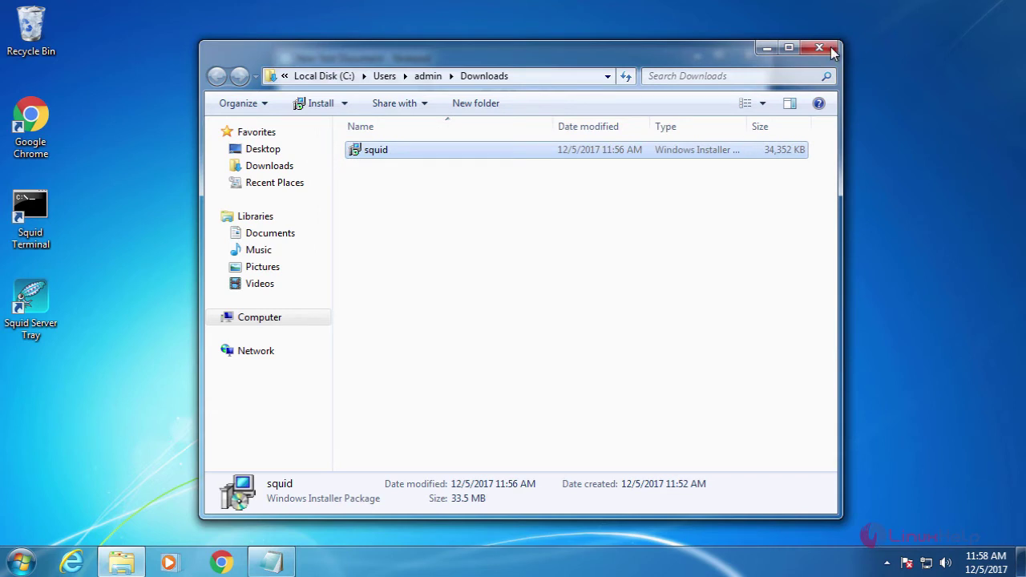
{"action": "left_click", "coordinate": [820, 49]}
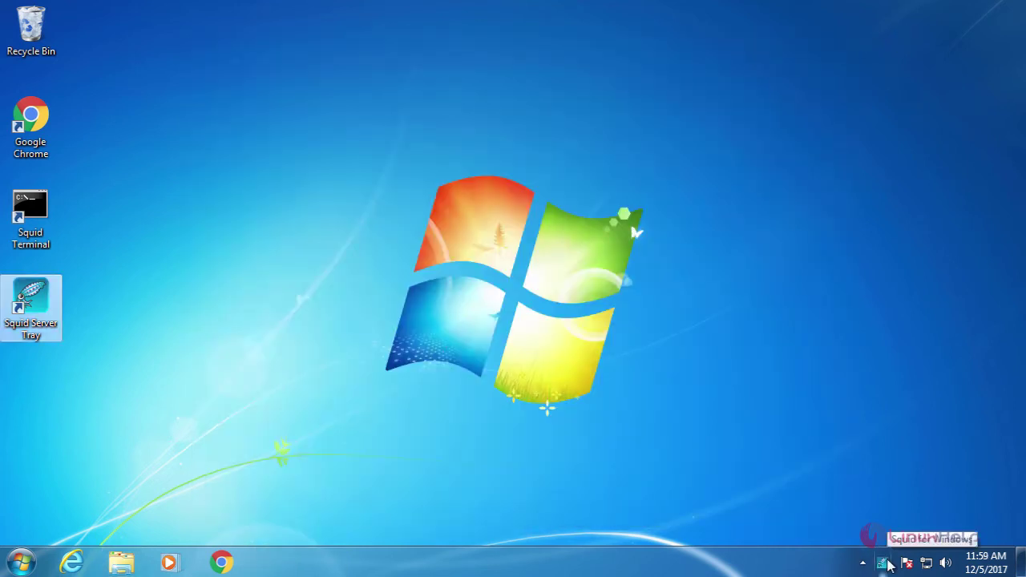
{"action": "right_click", "coordinate": [885, 563]}
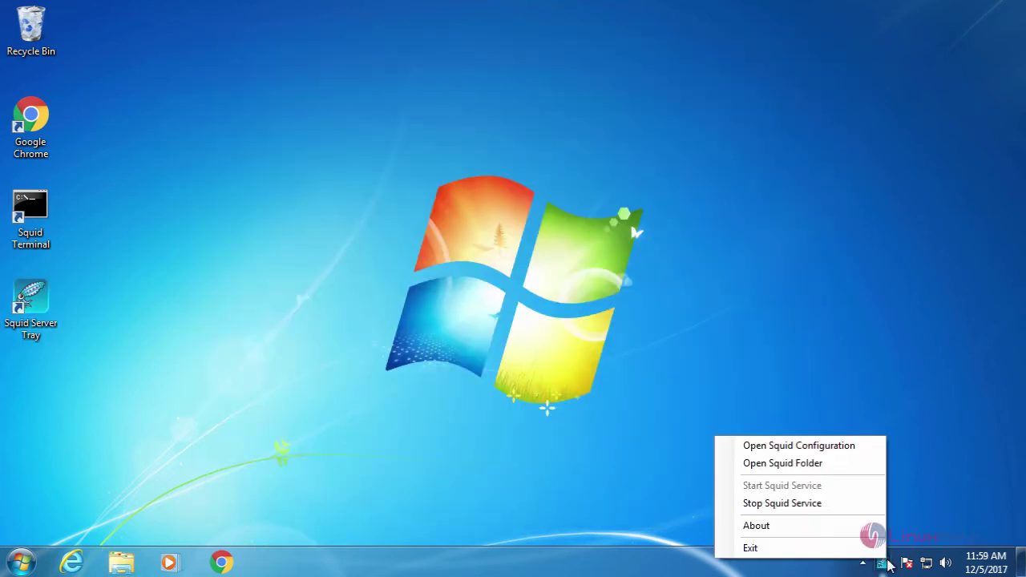
{"action": "left_click", "coordinate": [814, 447]}
{"action": "left_click", "coordinate": [601, 293]}
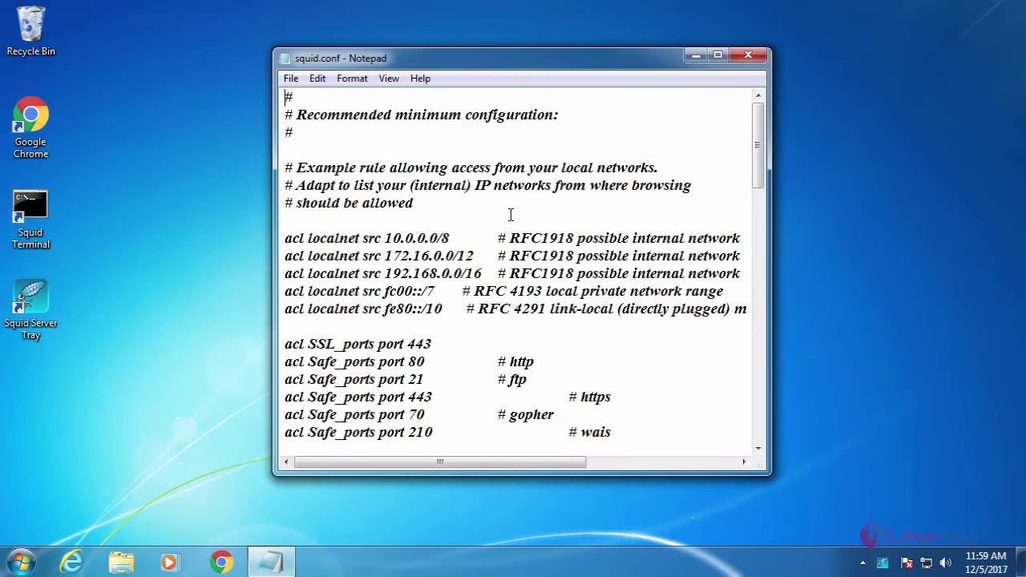
{"action": "scroll", "coordinate": [511, 215], "scroll_direction": "down", "scroll_amount": 12}
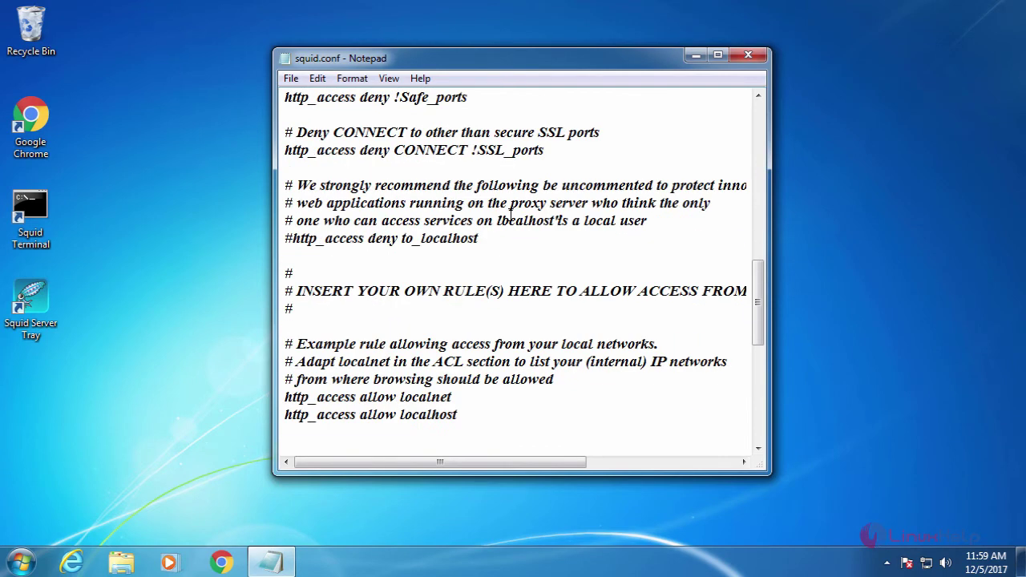
{"action": "left_click", "coordinate": [313, 325]}
{"action": "scroll", "coordinate": [373, 303], "scroll_direction": "down", "scroll_amount": 3}
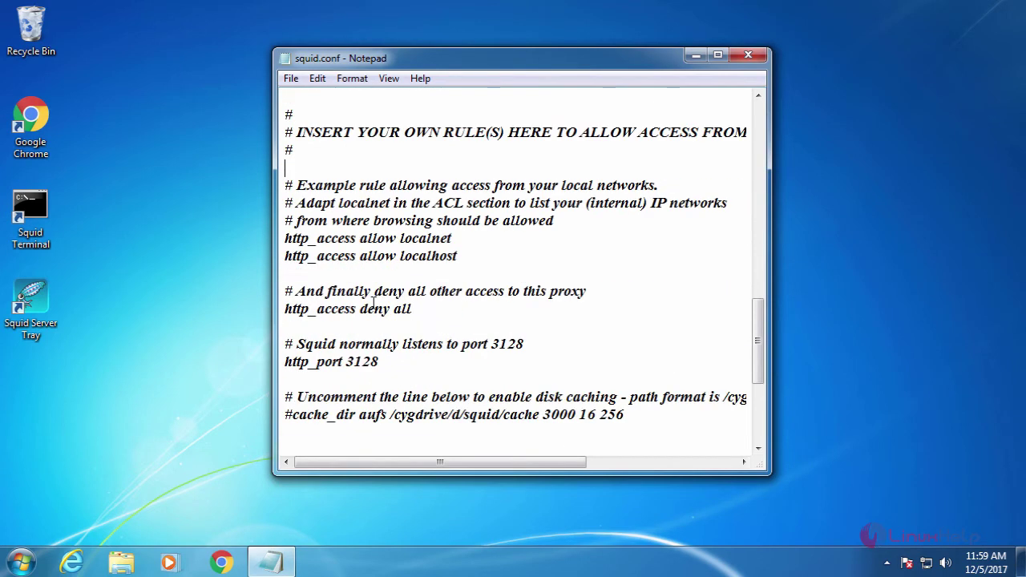
{"action": "scroll", "coordinate": [374, 303], "scroll_direction": "up", "scroll_amount": 9}
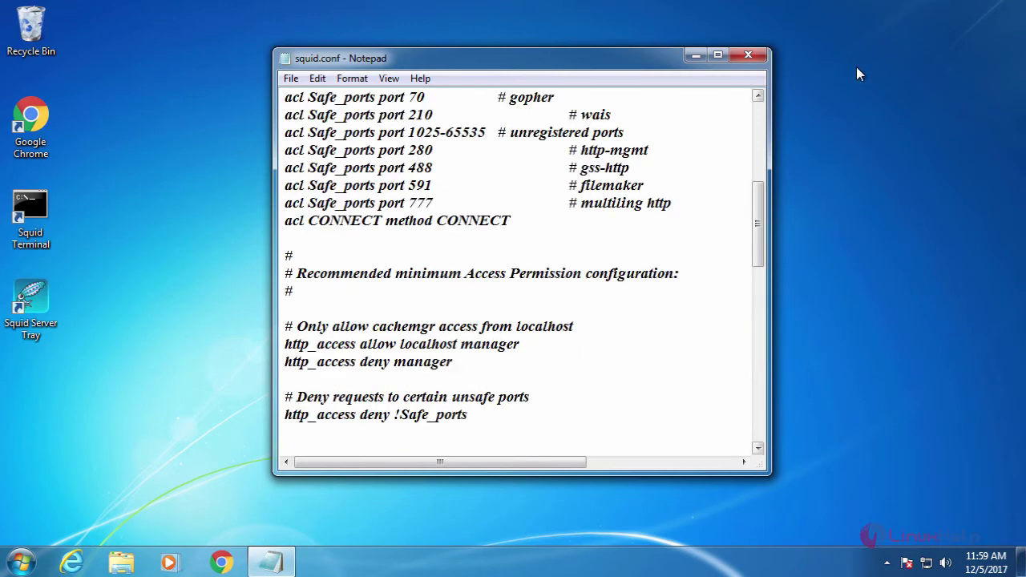
{"action": "left_click", "coordinate": [750, 55]}
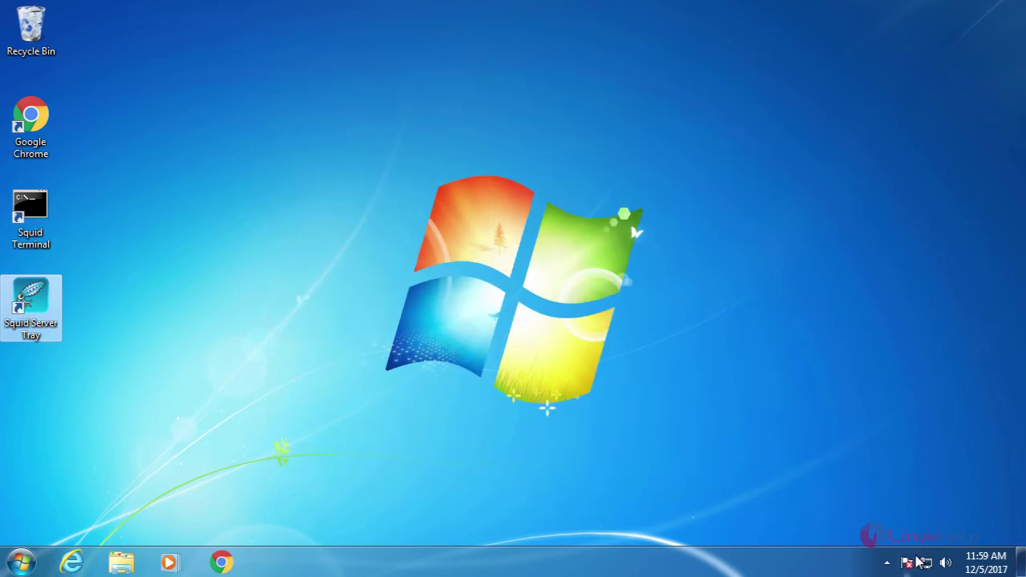
{"action": "left_click", "coordinate": [887, 563]}
{"action": "right_click", "coordinate": [911, 481]}
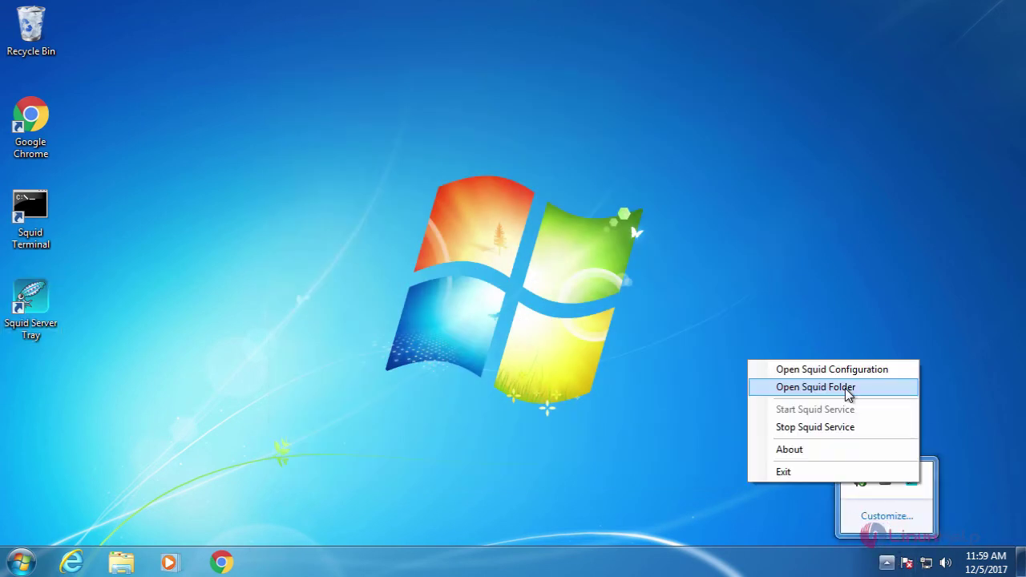
{"action": "left_click", "coordinate": [848, 389]}
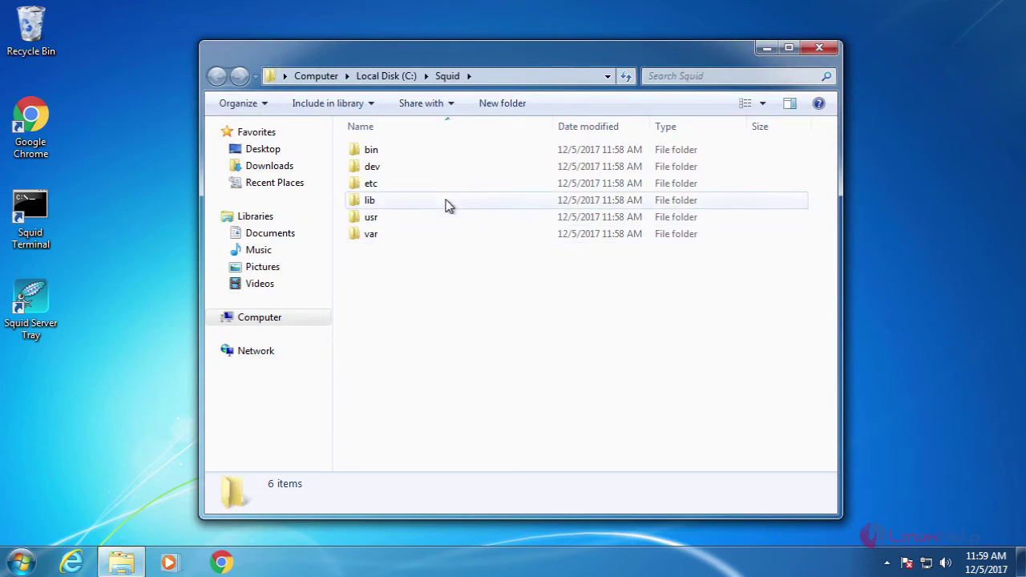
{"action": "double_click", "coordinate": [375, 184]}
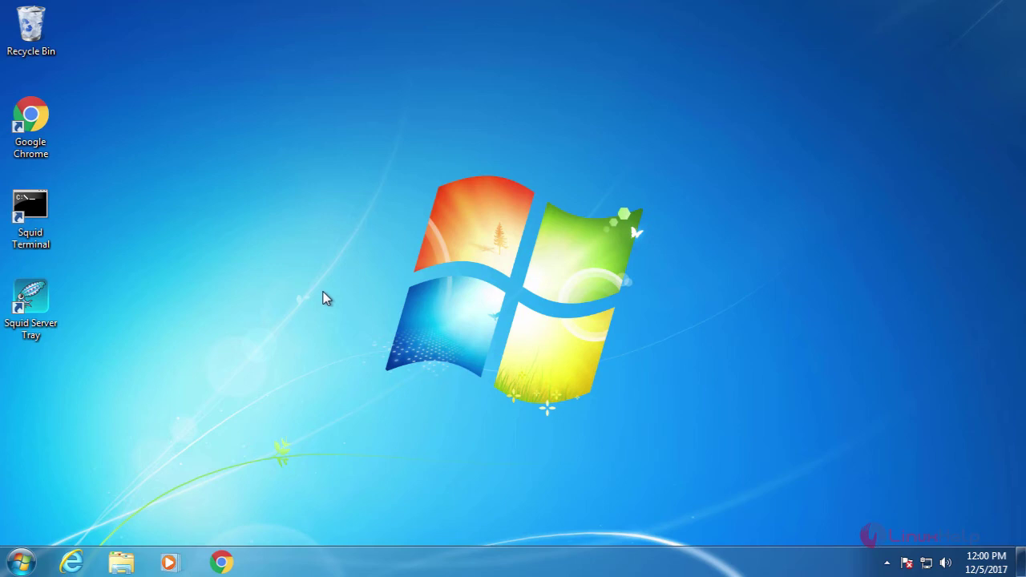
Run firewall.cpl from Start search, open Advanced settings, and list the Inbound Rules.
{"action": "left_click", "coordinate": [17, 563]}
{"action": "type", "text": "fire"}
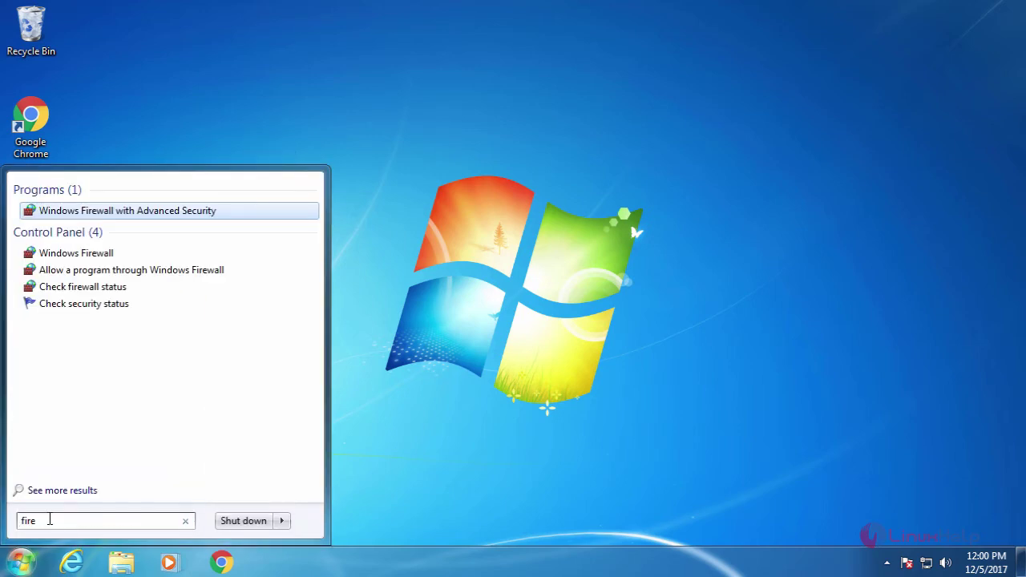
{"action": "type", "text": "wall.cpl"}
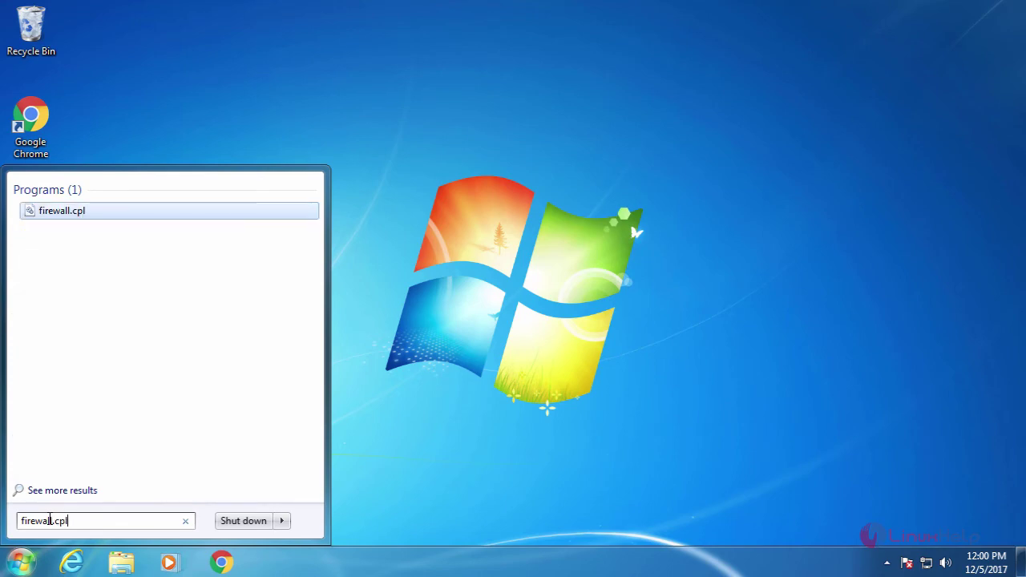
{"action": "key", "text": "Return"}
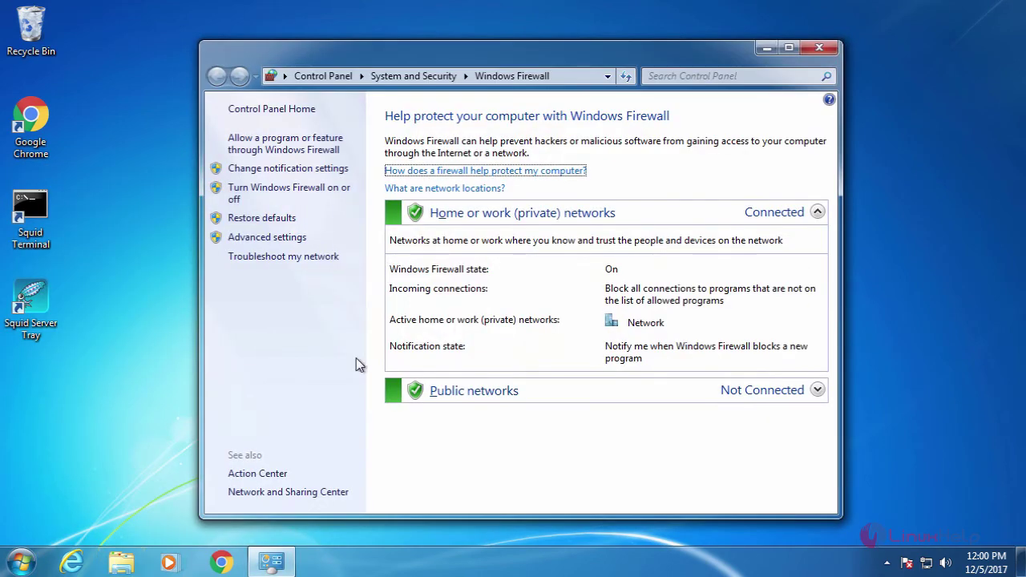
{"action": "left_click", "coordinate": [260, 240]}
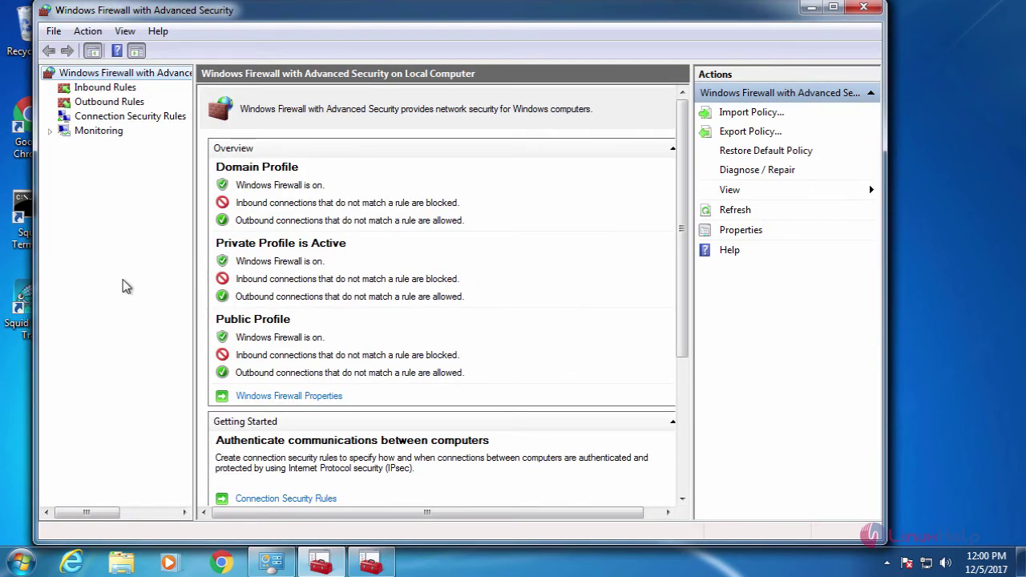
{"action": "left_click", "coordinate": [106, 90]}
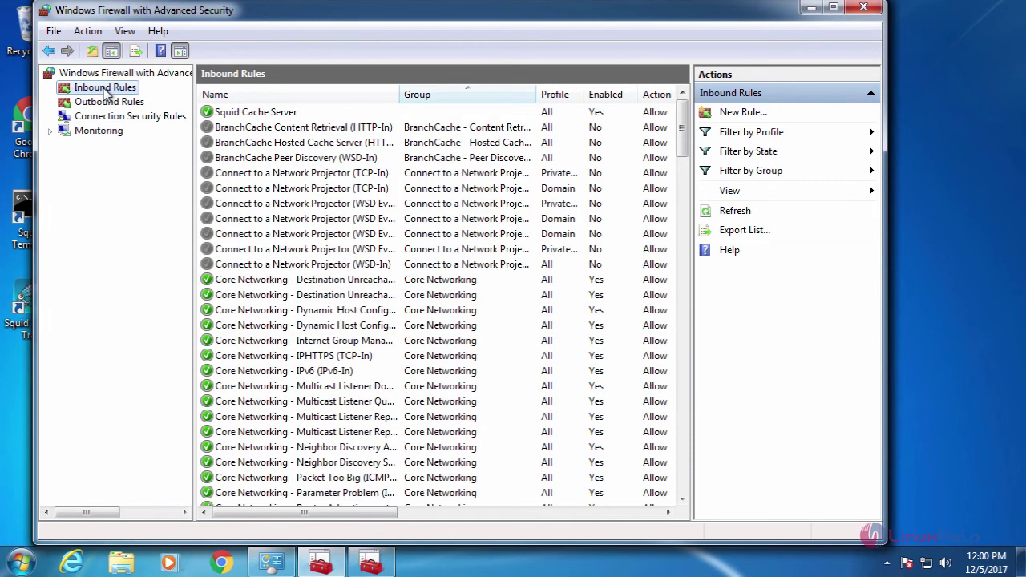
Create a port rule 'squid-test' allowing inbound TCP connections on port 3128.
{"action": "left_click", "coordinate": [739, 113]}
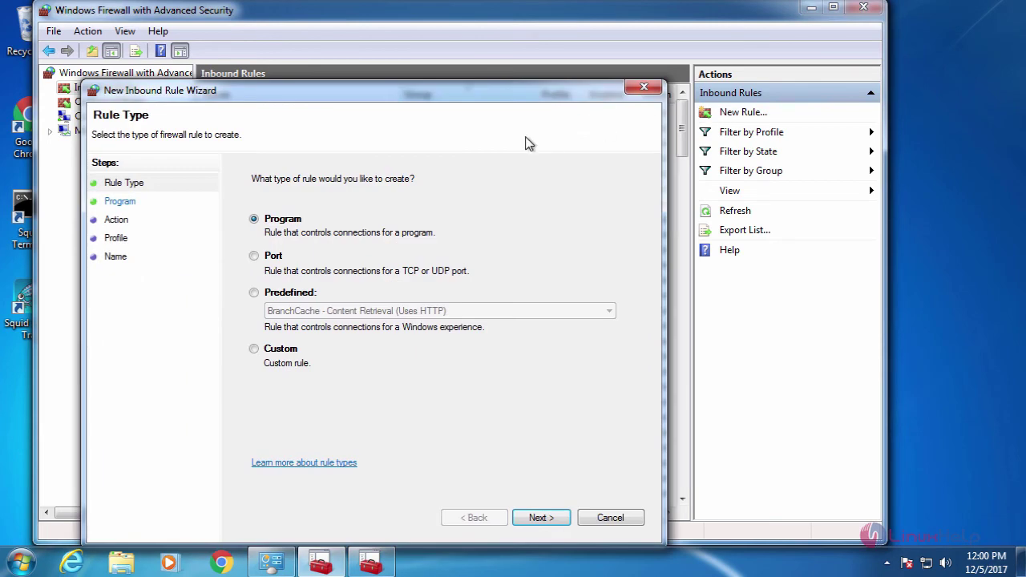
{"action": "left_click_drag", "start_coordinate": [319, 98], "coordinate": [402, 59]}
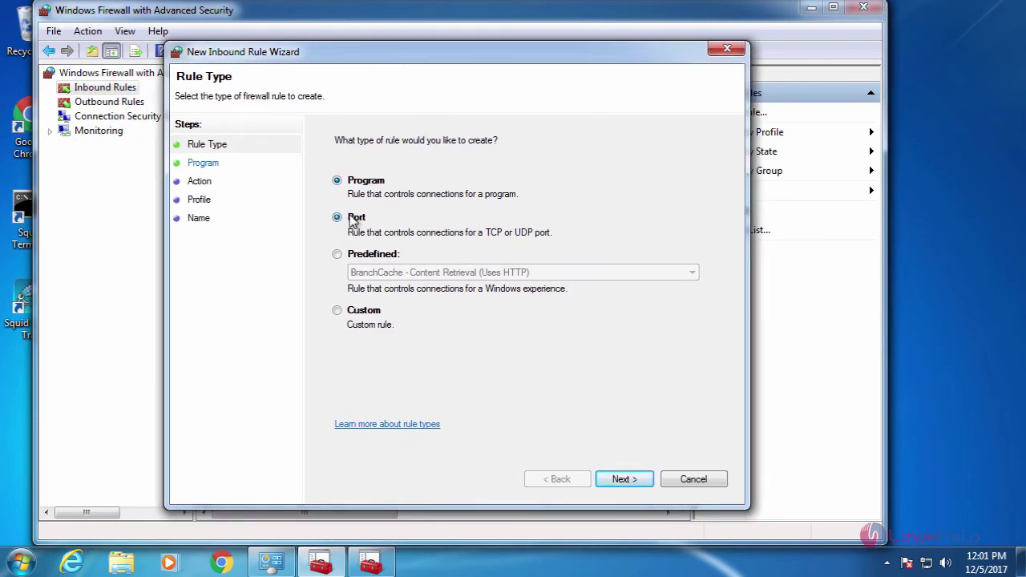
{"action": "left_click", "coordinate": [626, 479]}
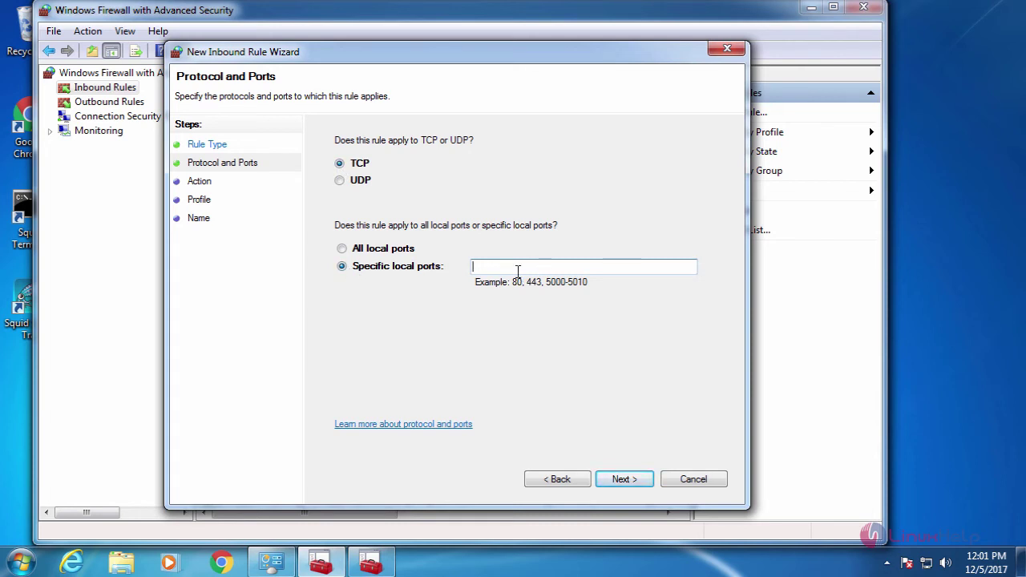
{"action": "type", "text": "3128"}
{"action": "left_click", "coordinate": [615, 480]}
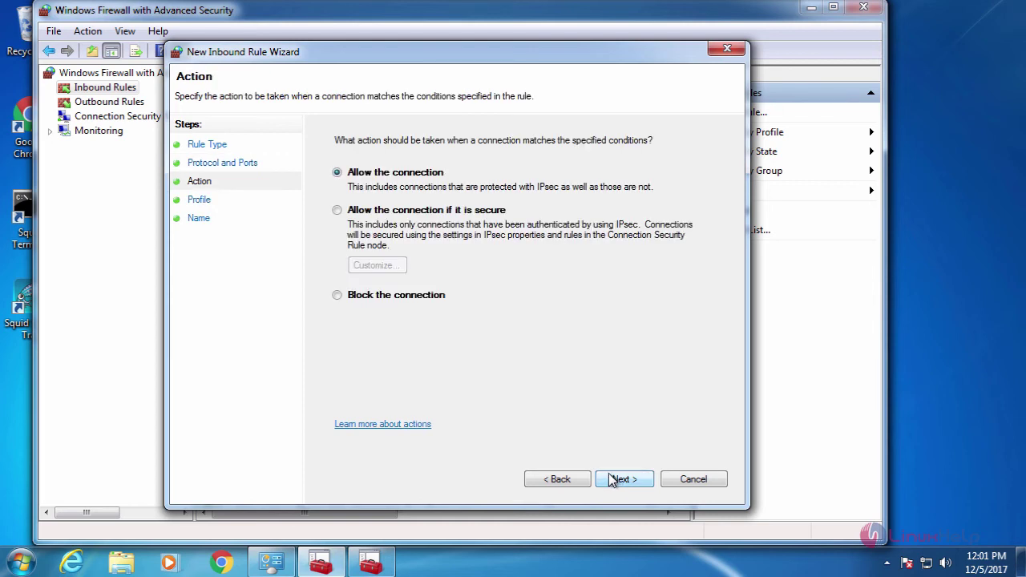
{"action": "left_click", "coordinate": [631, 477]}
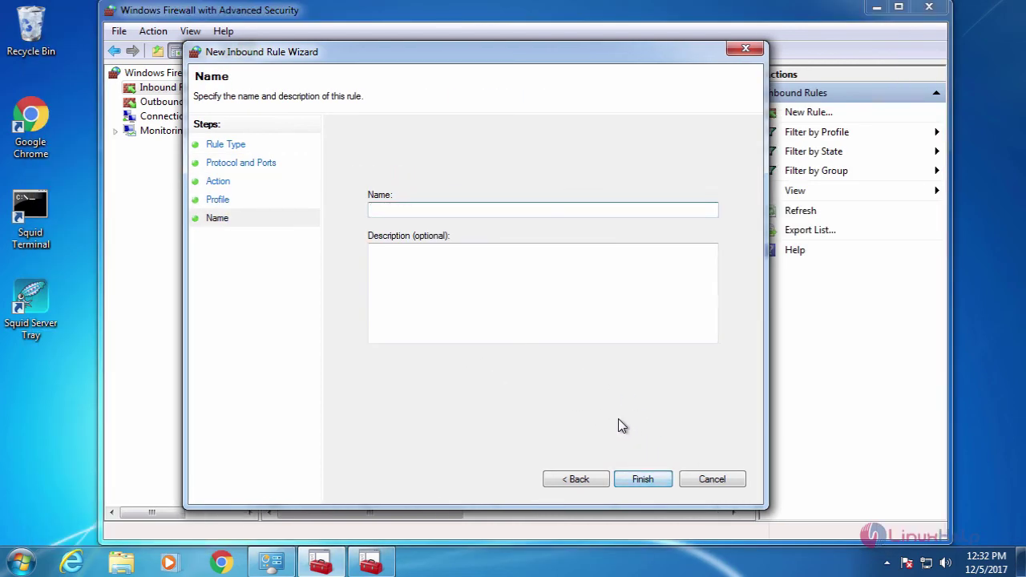
{"action": "left_click", "coordinate": [423, 211]}
{"action": "type", "text": "squid-test"}
{"action": "left_click", "coordinate": [641, 484]}
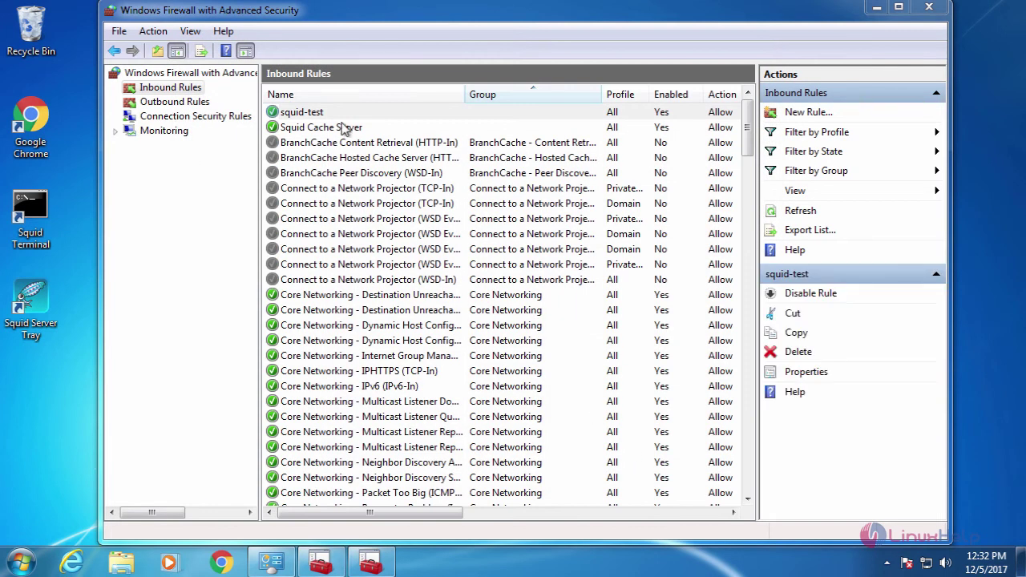
Select the squid-test rule, then close the firewall windows with Alt+F4.
{"action": "left_click", "coordinate": [312, 114]}
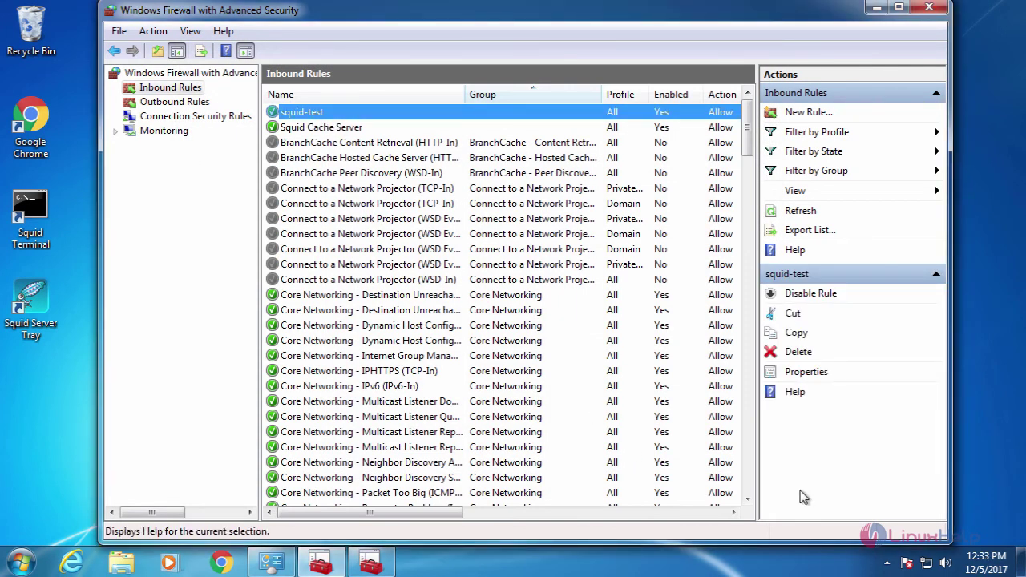
{"action": "key", "text": "alt+F4"}
{"action": "key", "text": "alt+F4"}
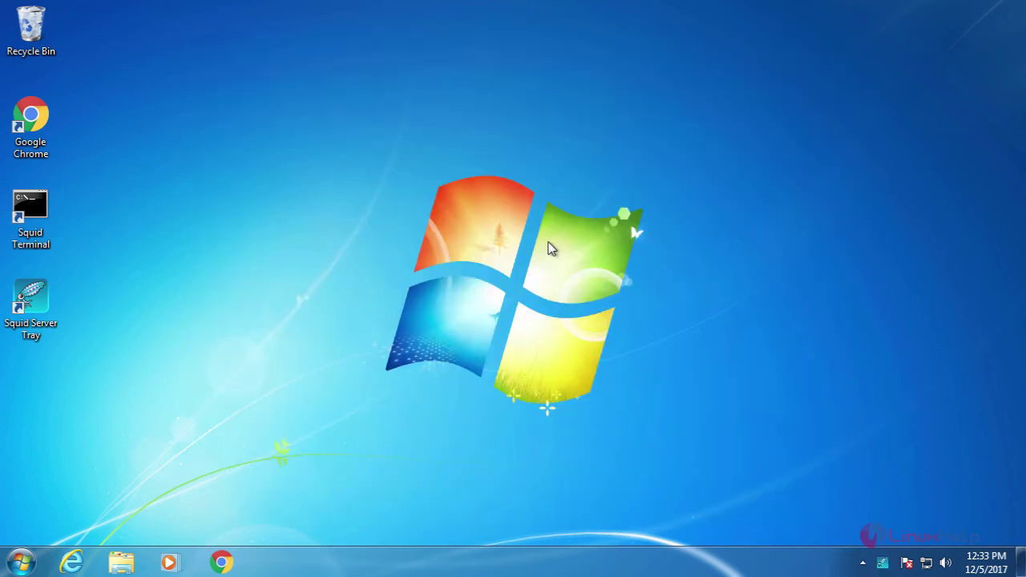